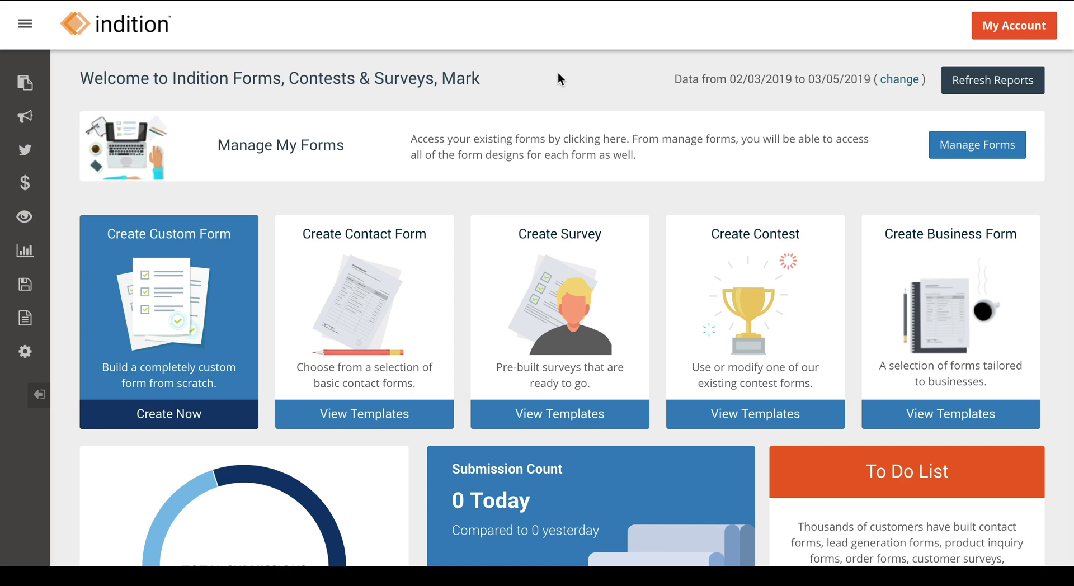
Step: Start a new custom form named "Form in under 5 minutes" and assign it to the Business Form category
left_click(156, 426)
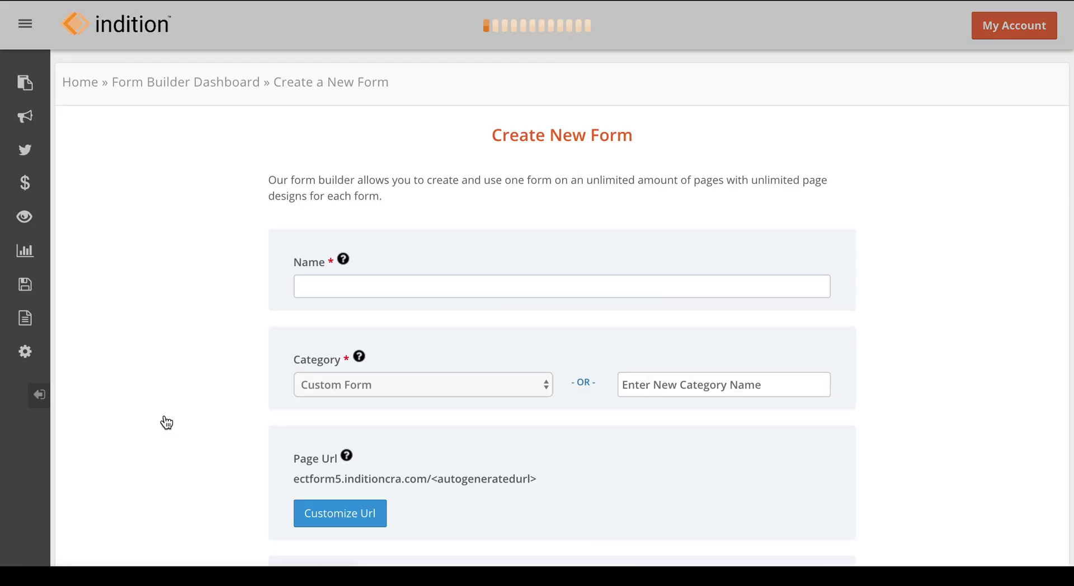
left_click(351, 287)
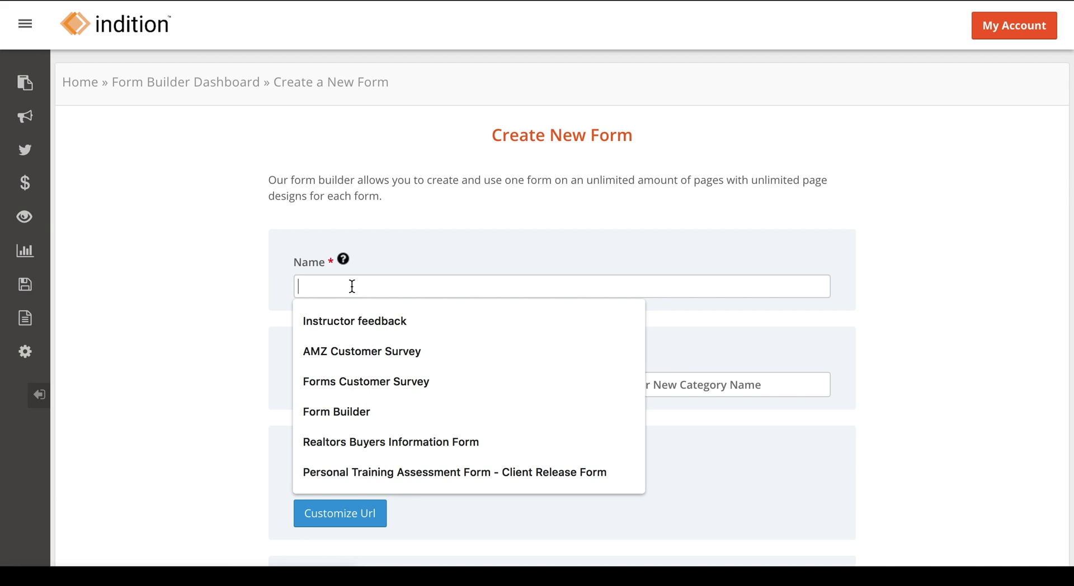
type("Form in under 5 minutes")
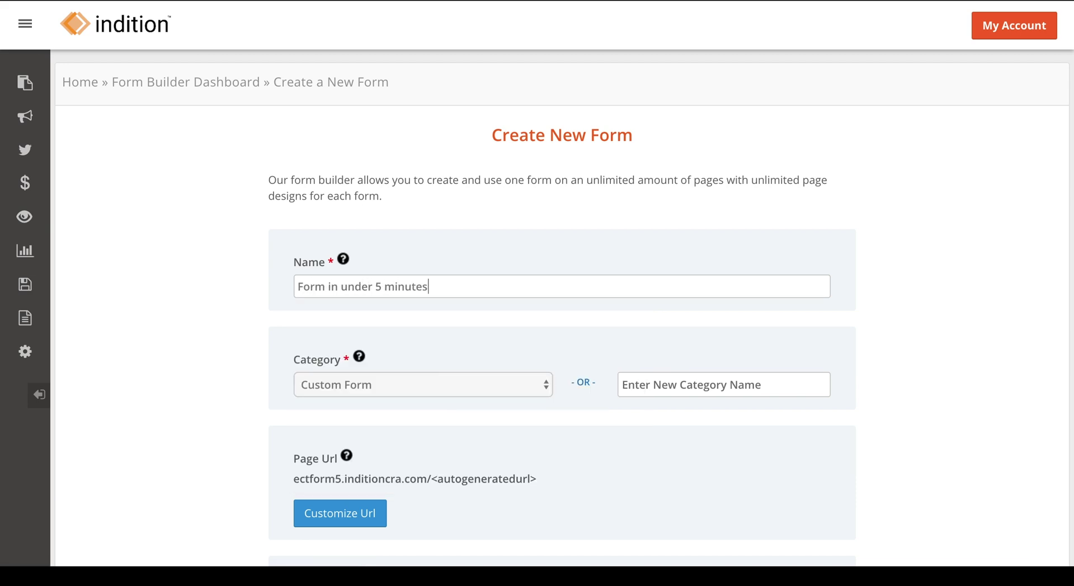
scroll(343, 313, "down", 2)
left_click(344, 324)
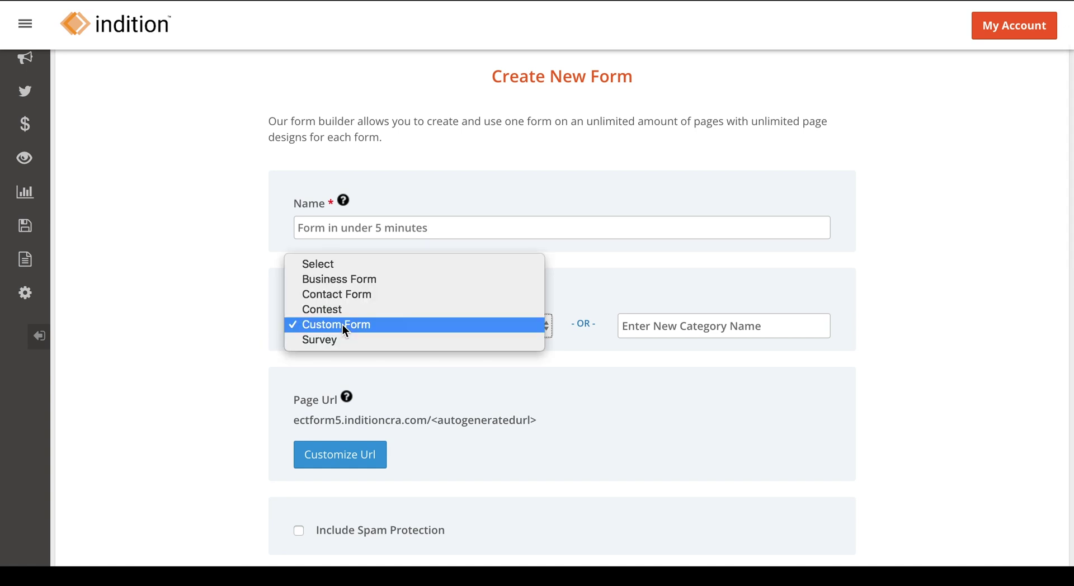
left_click(339, 283)
Step: Include spam protection, enter the description "Simple 5 minute form", and save the new form's details
scroll(205, 299, "down", 5)
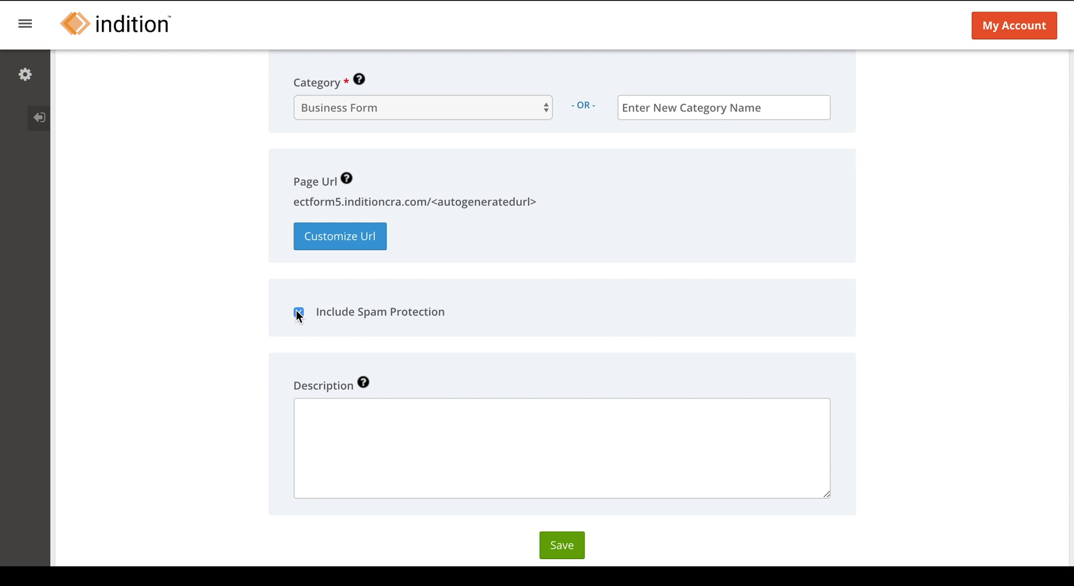
scroll(299, 315, "down", 2)
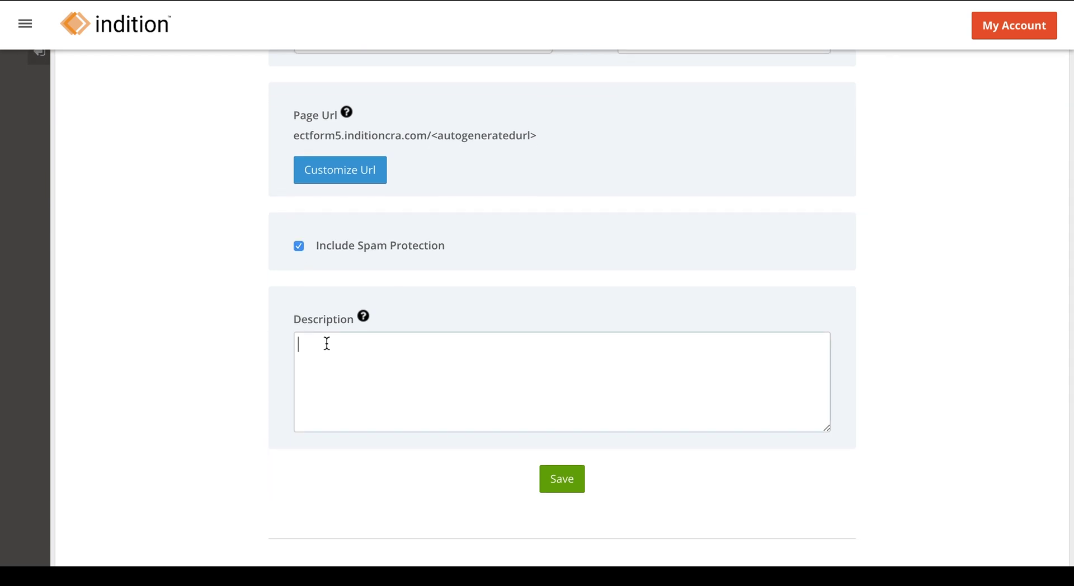
type("Simple 5 minute form")
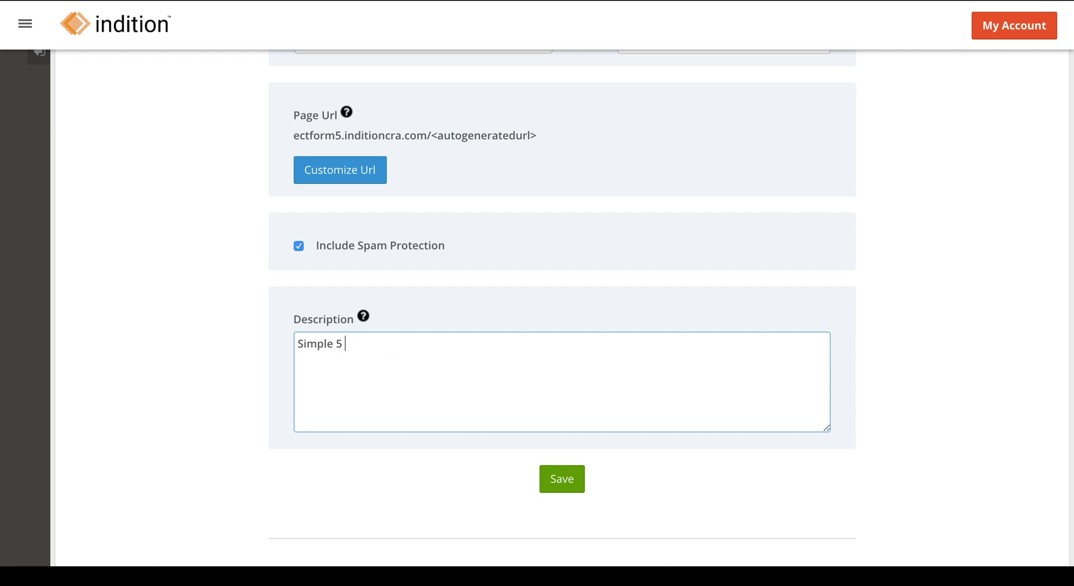
left_click(558, 484)
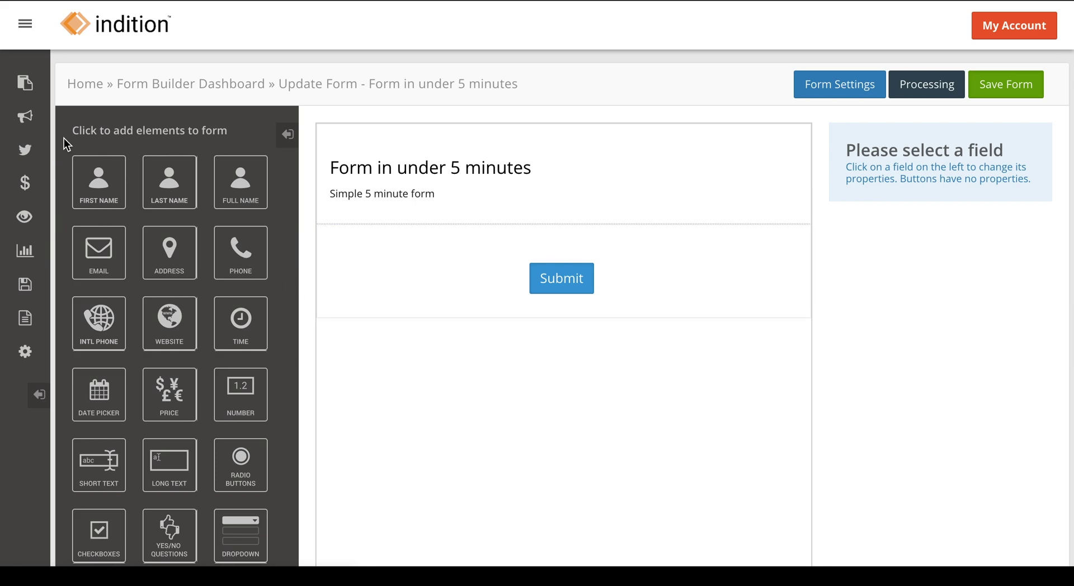
Step: Add First Name, Last Name and Email fields to the form
left_click(110, 190)
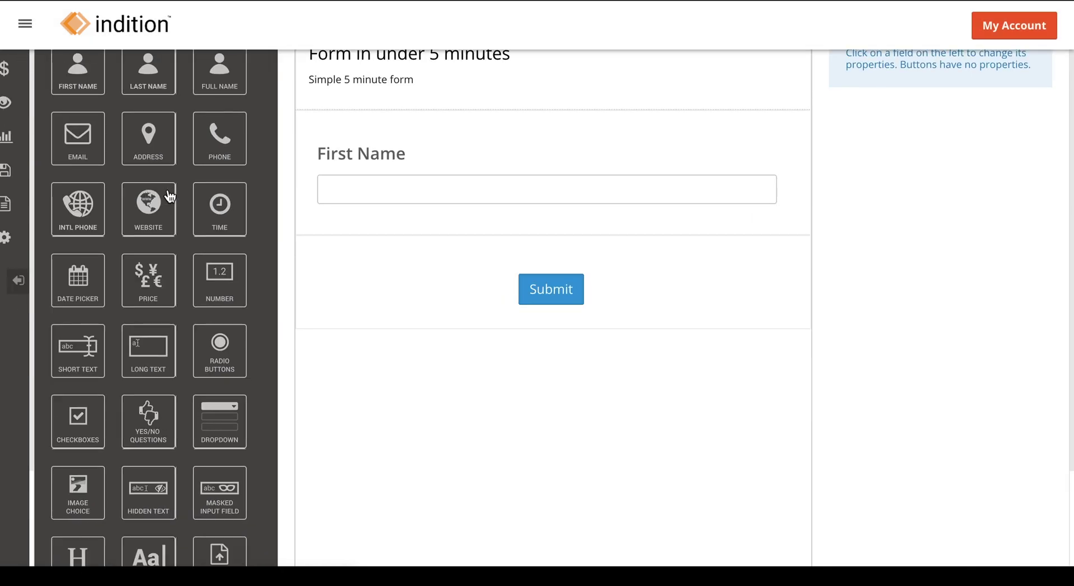
scroll(149, 115, "up", 1)
left_click(113, 98)
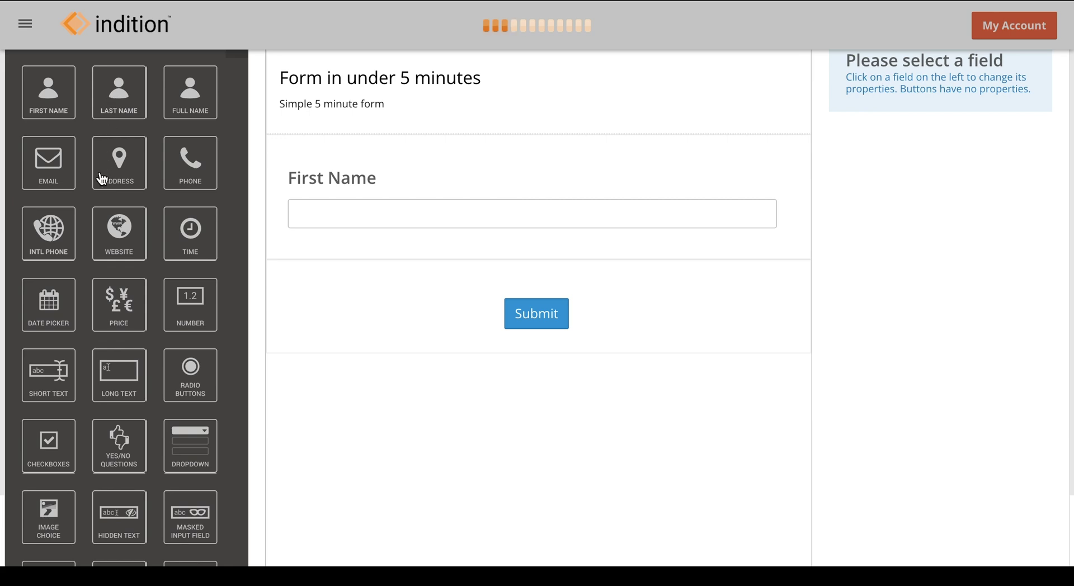
scroll(103, 178, "up", 5)
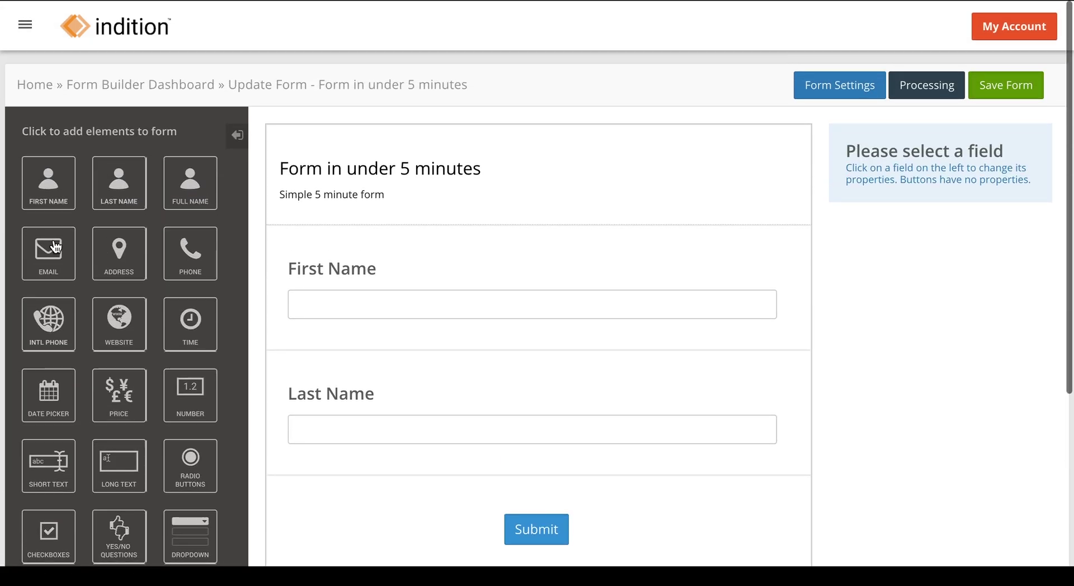
left_click(54, 270)
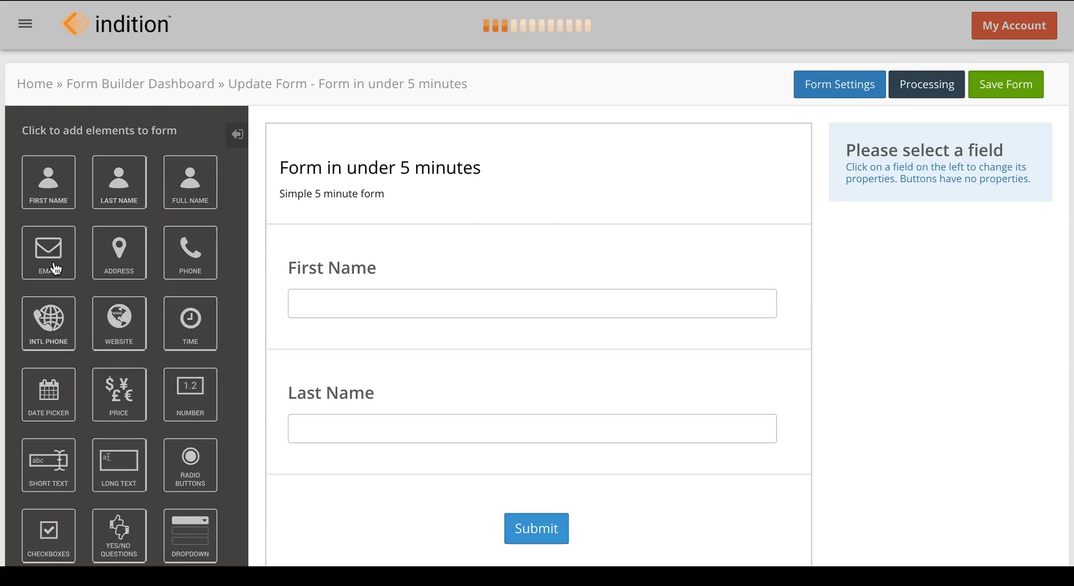
Step: Add Address, Phone and Website fields to the form below Email
scroll(53, 262, "up", 5)
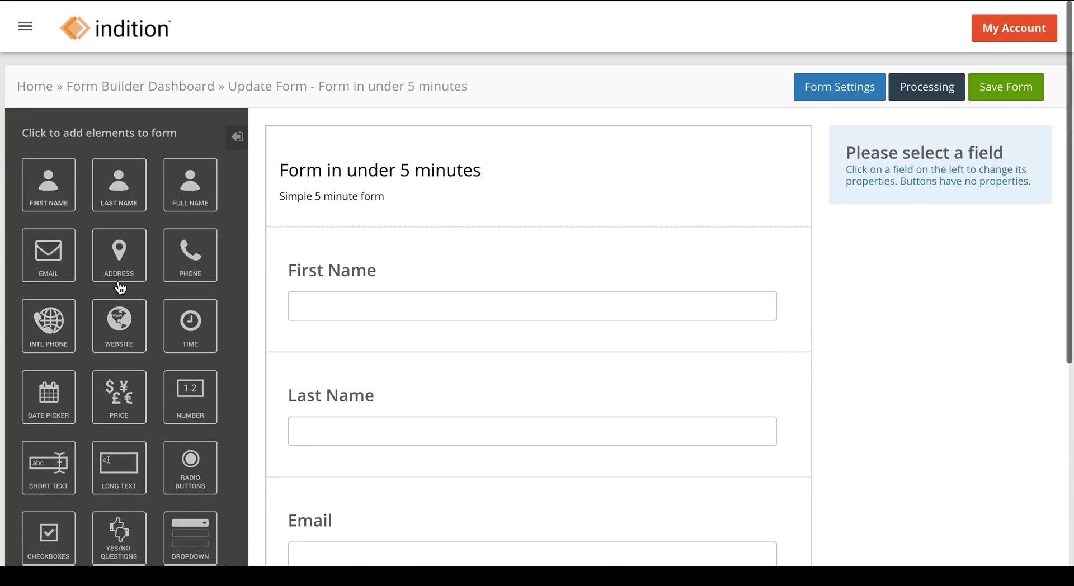
left_click(122, 261)
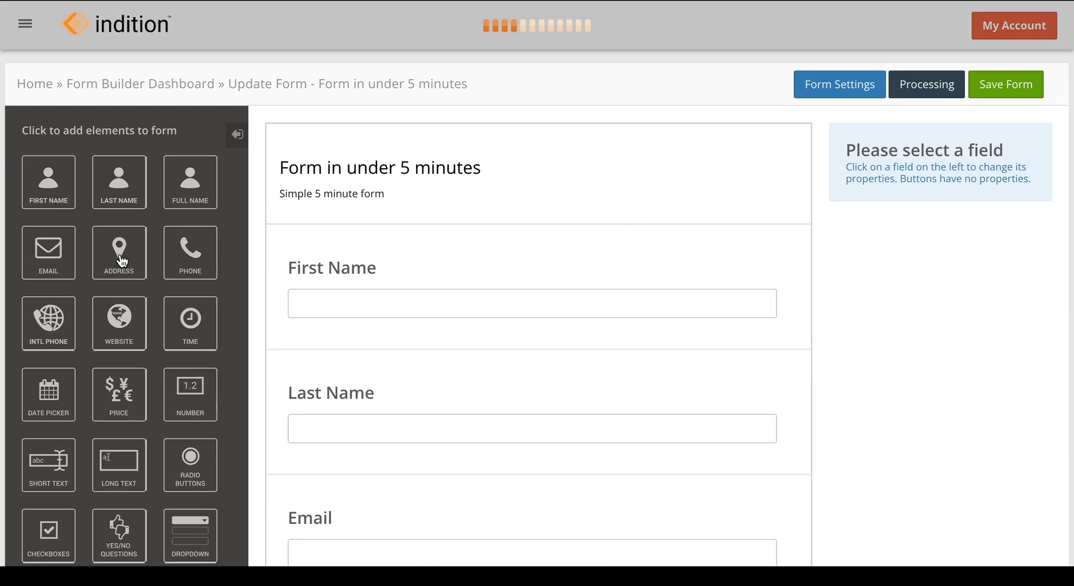
scroll(132, 261, "up", 5)
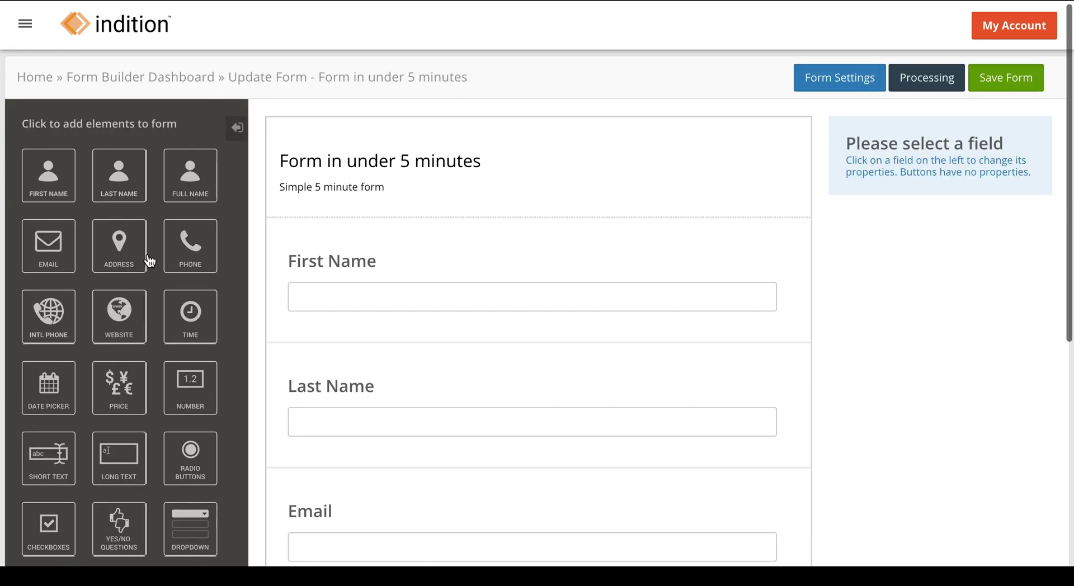
left_click(183, 258)
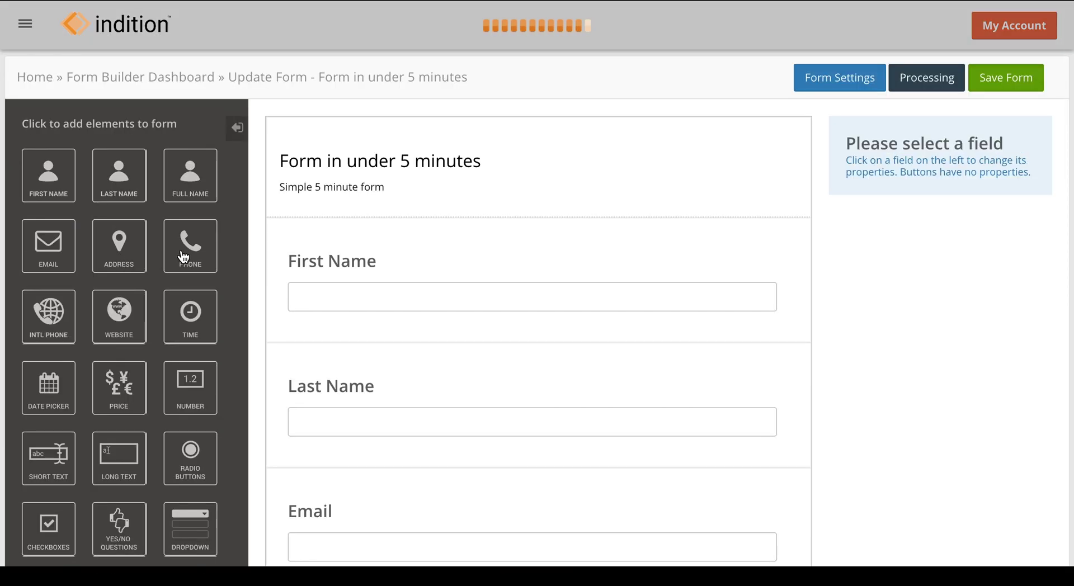
scroll(181, 250, "up", 10)
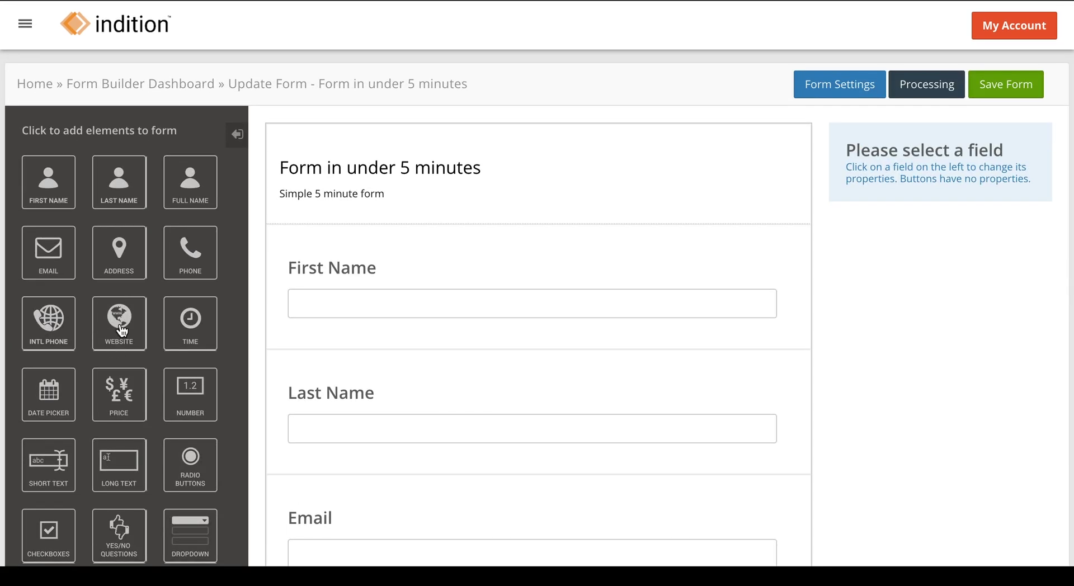
left_click(122, 331)
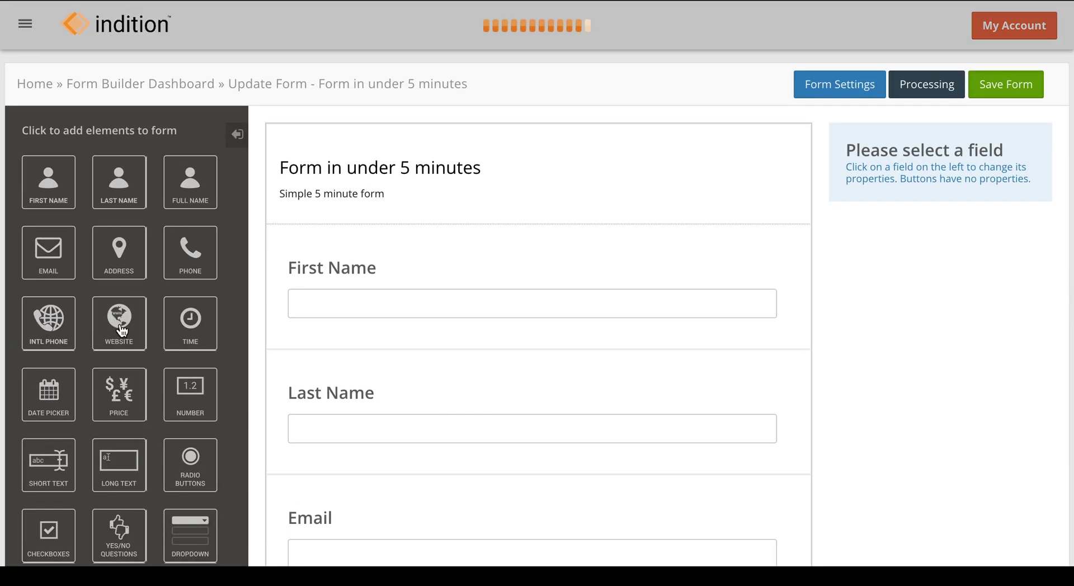
Step: Review the form's fields down to the Submit button and save the form
scroll(836, 326, "up", 10)
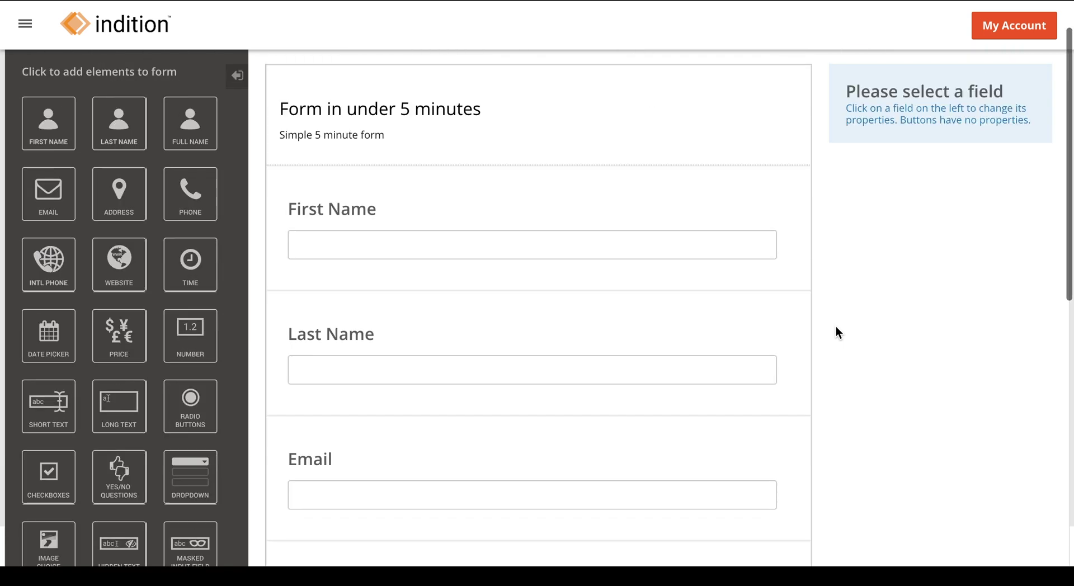
scroll(836, 326, "down", 10)
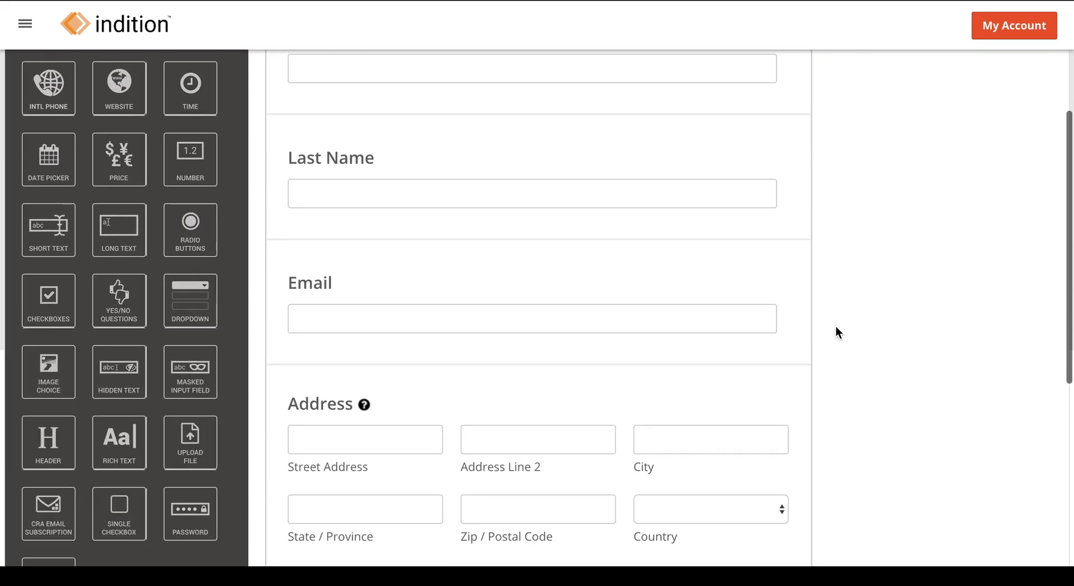
scroll(835, 327, "down", 2)
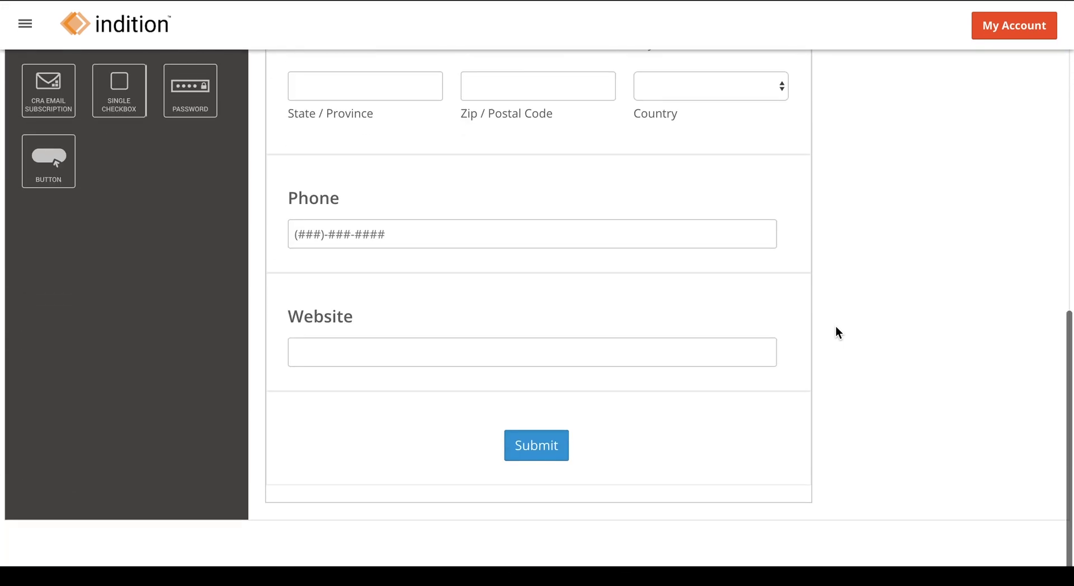
scroll(835, 327, "up", 4)
scroll(836, 327, "down", 3)
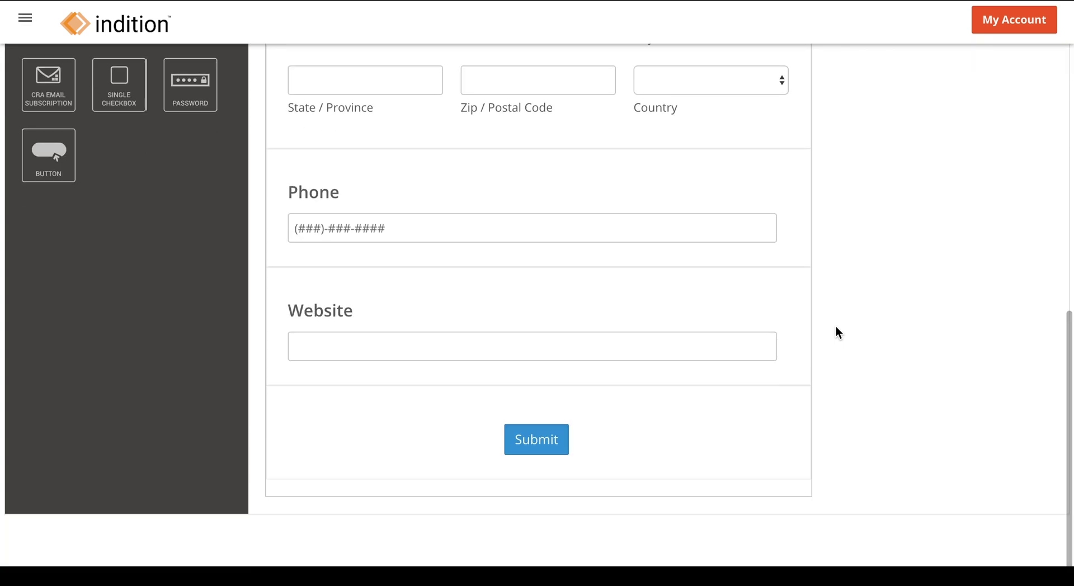
scroll(835, 327, "up", 10)
scroll(836, 327, "down", 1)
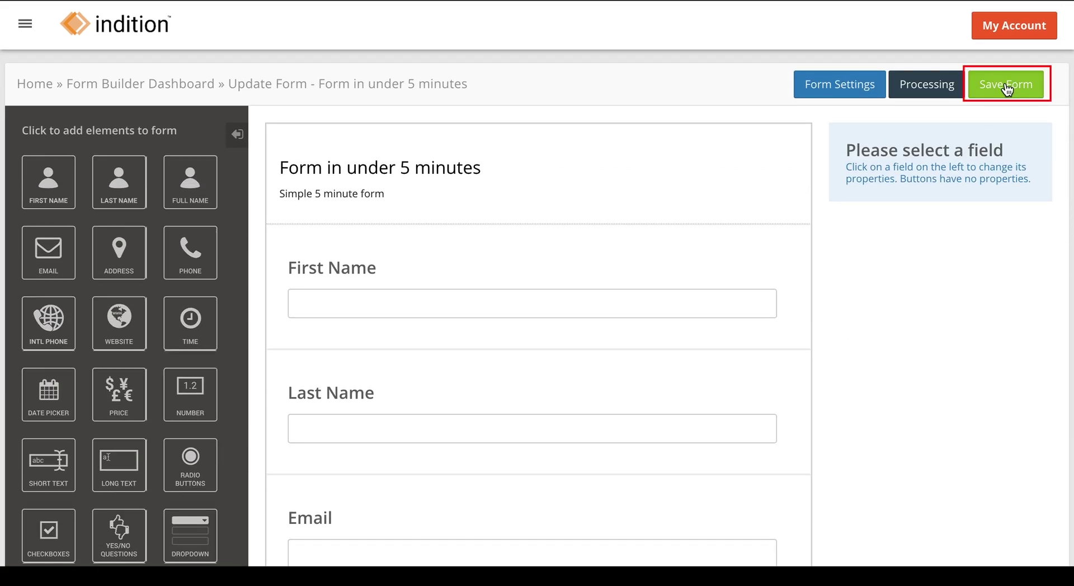
left_click(1002, 90)
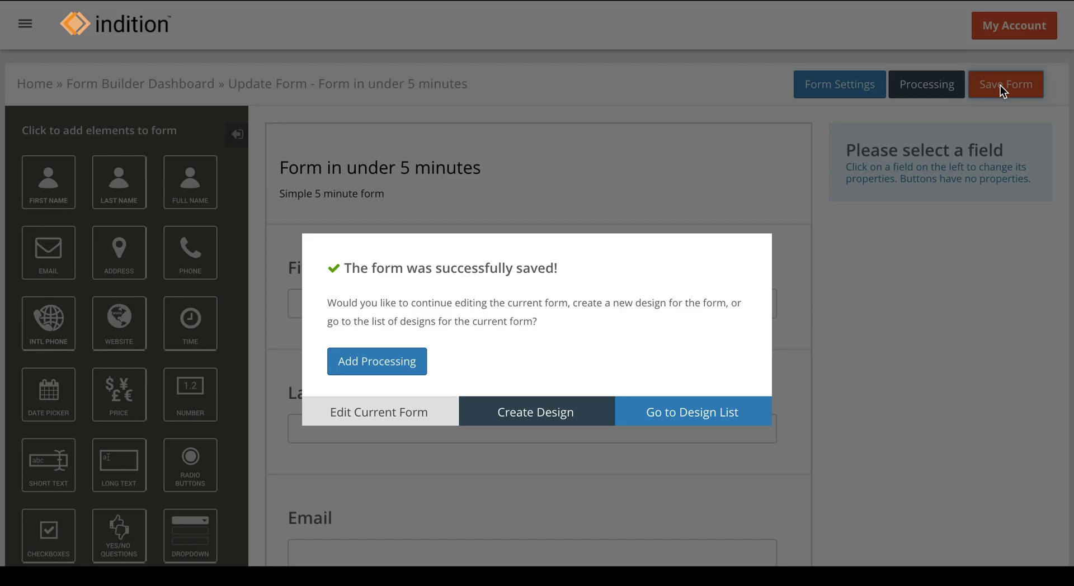
Step: Create and save a single-page design for the form named "Basic Template", leaving its description empty
left_click(566, 417)
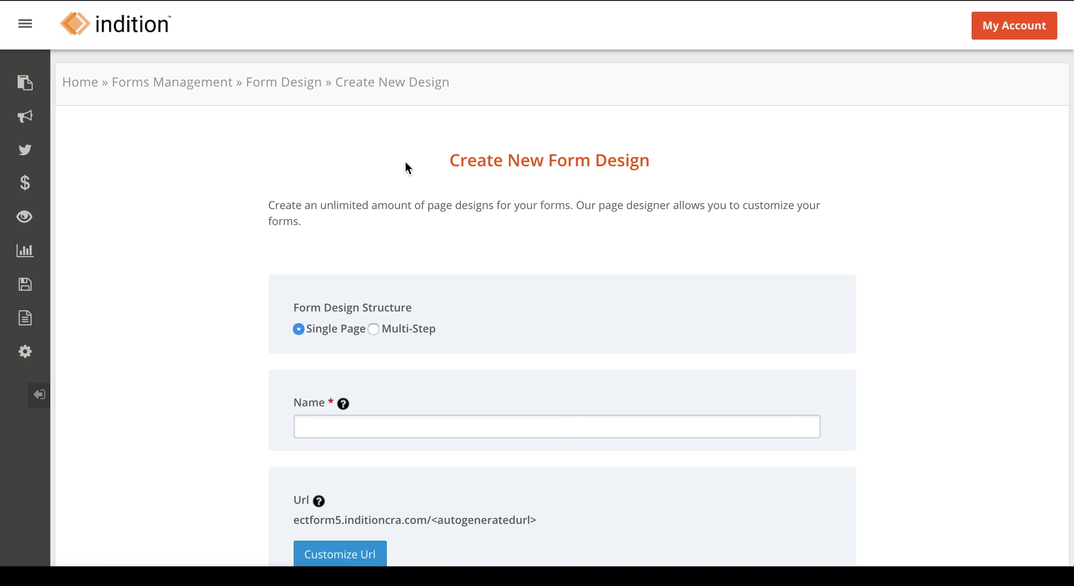
scroll(179, 173, "down", 2)
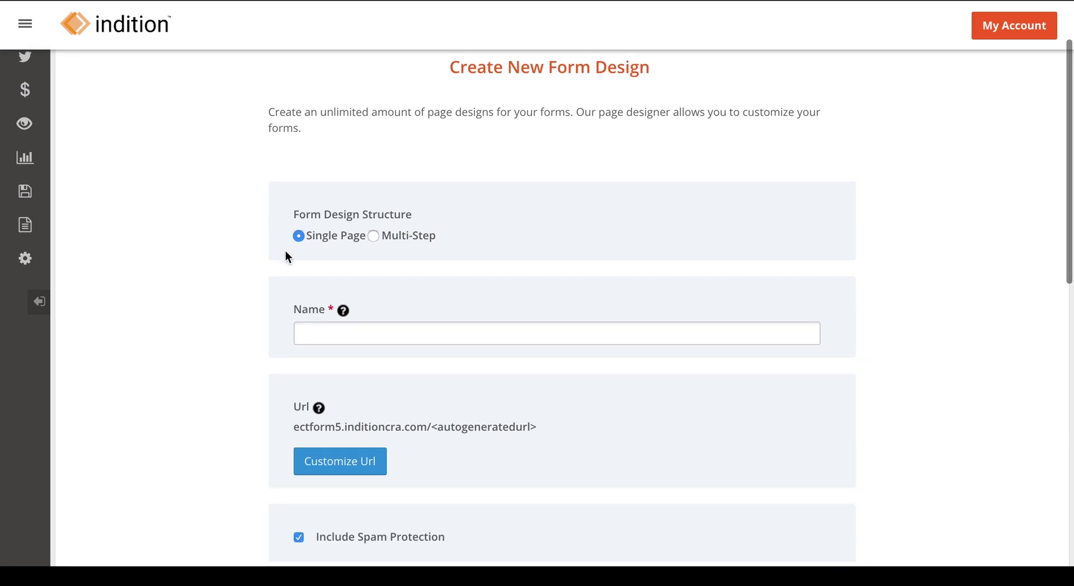
left_click(358, 334)
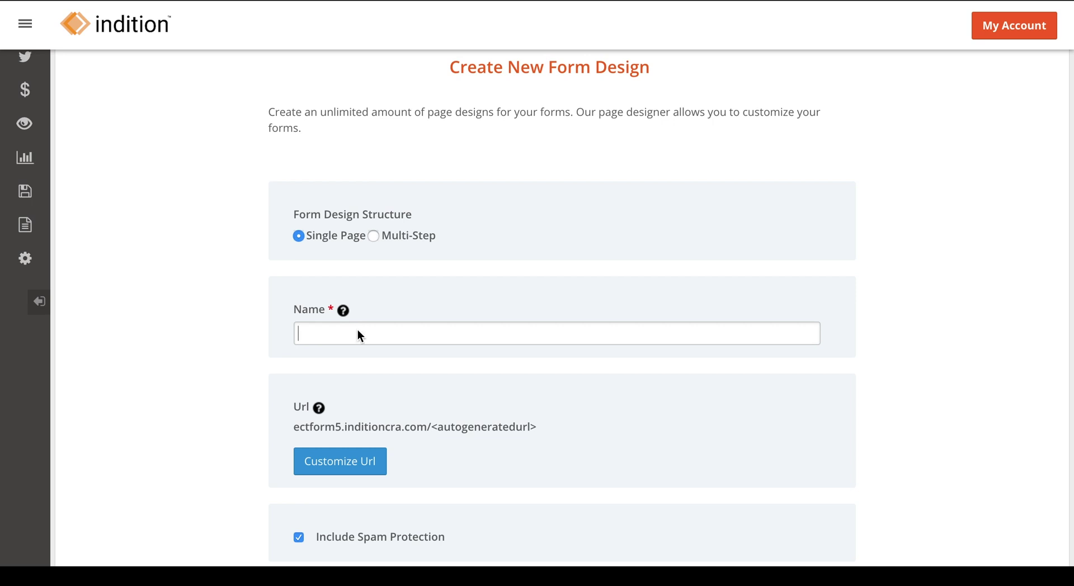
type("Basic ")
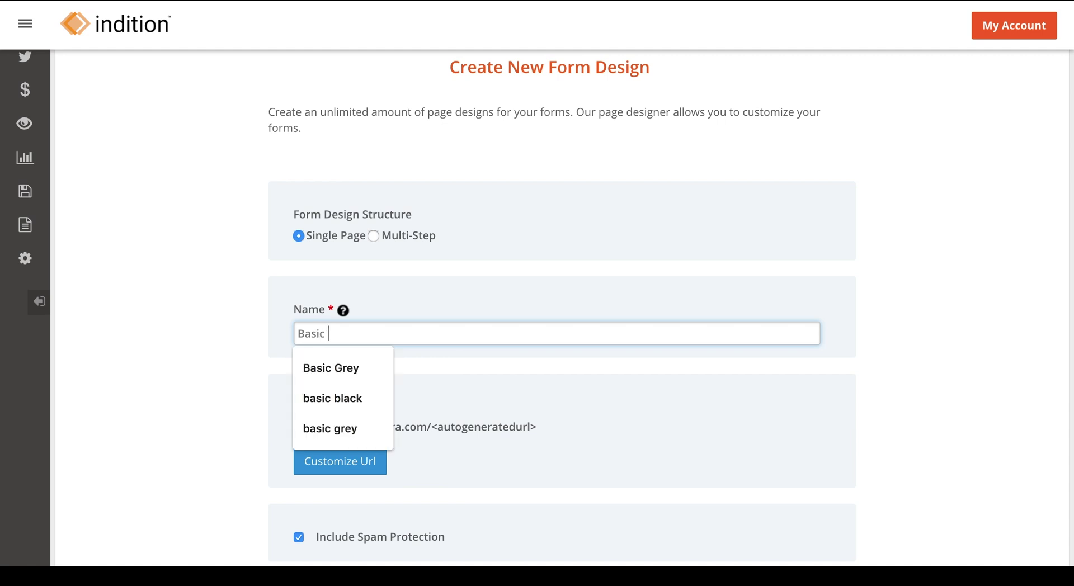
type("Template")
left_click(260, 382)
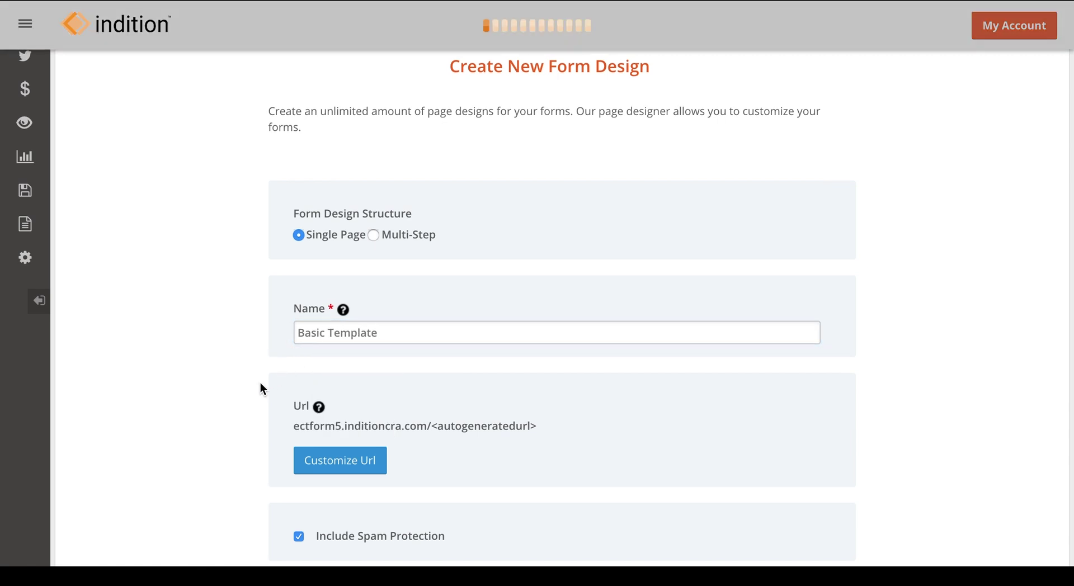
scroll(260, 383, "down", 3)
scroll(518, 401, "down", 3)
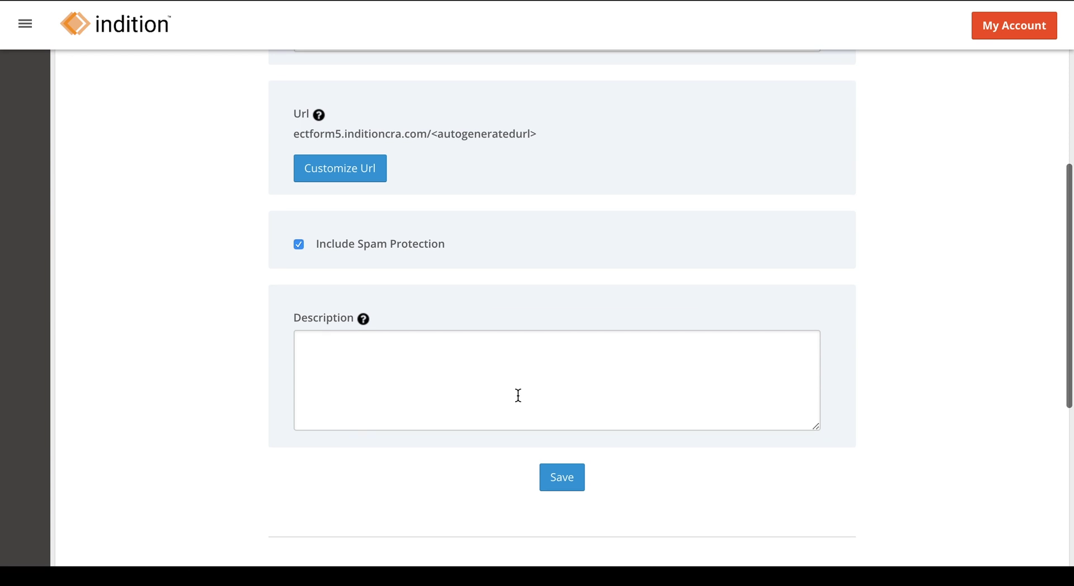
left_click(573, 482)
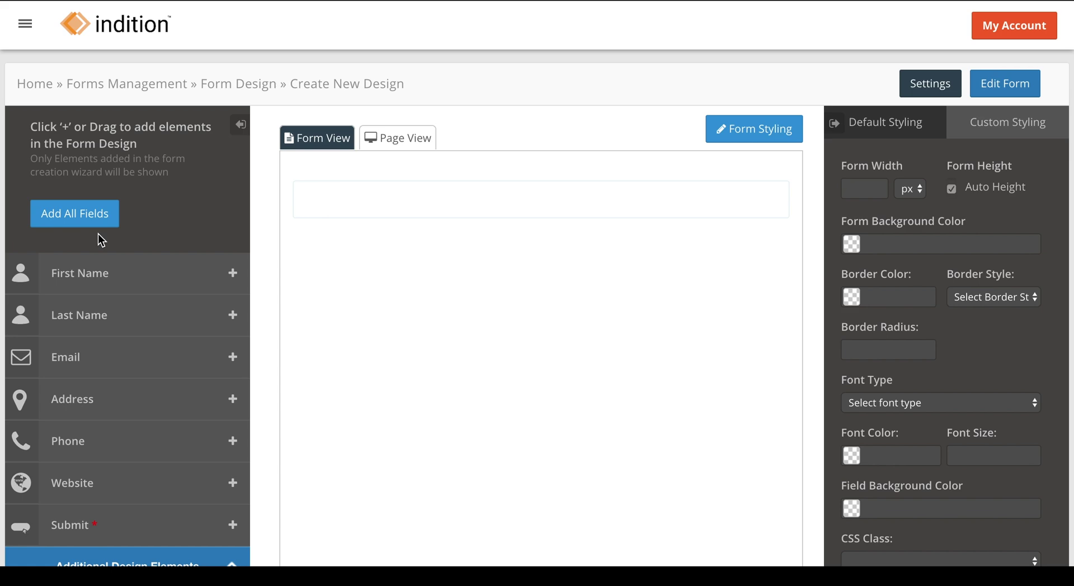
Step: Add all of the form's fields to the Basic Template design at once
left_click(94, 219)
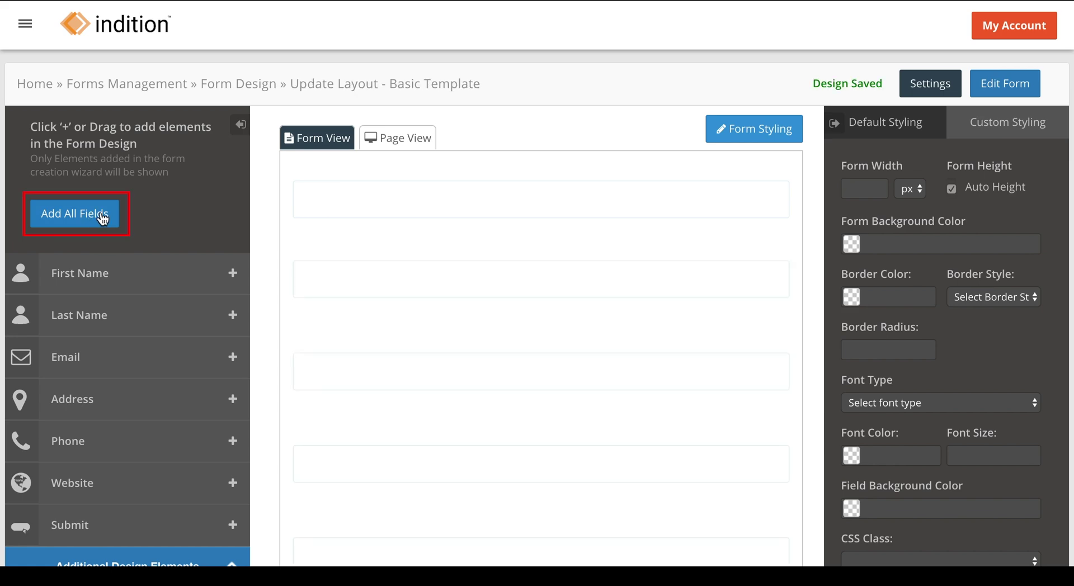
left_click(102, 218)
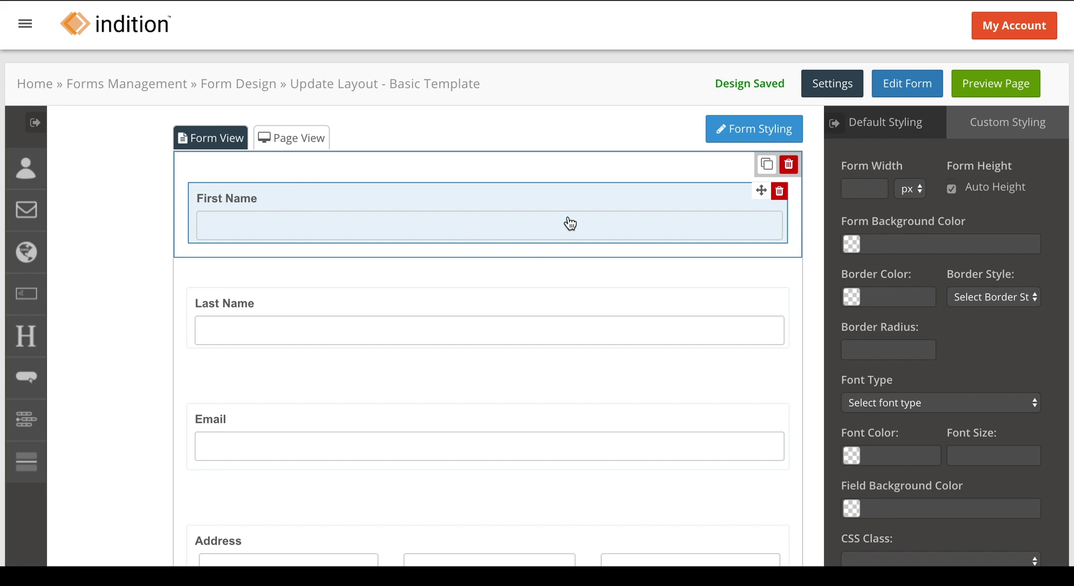
Step: Set the form width to 600 px in the design's default styling
scroll(568, 223, "down", 5)
scroll(570, 223, "down", 6)
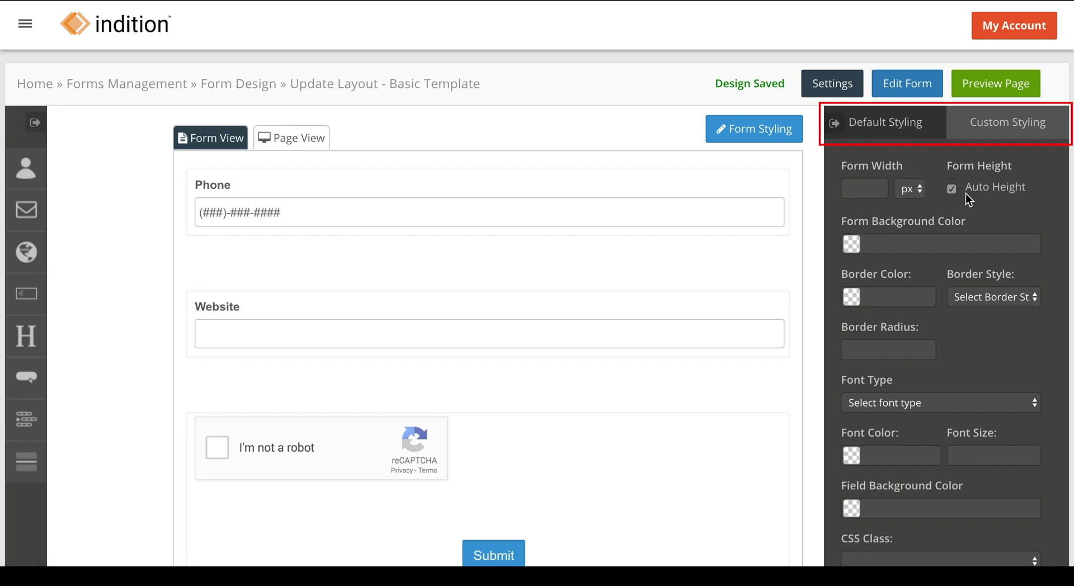
left_click(863, 186)
type("600")
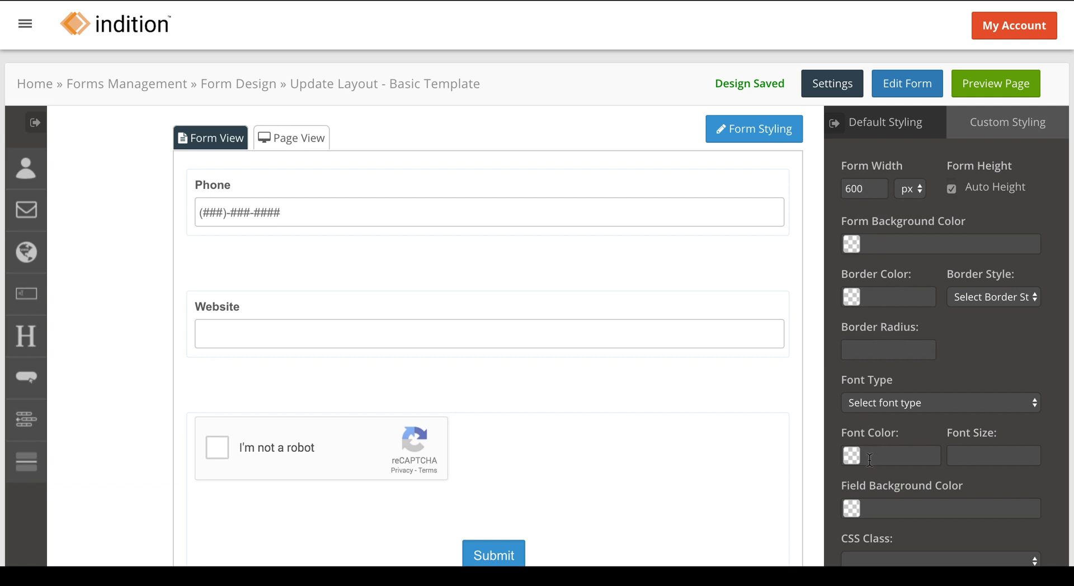
Step: Preview the Basic Template page and examine the form's layout from the First Name field down to the Submit button
left_click(987, 88)
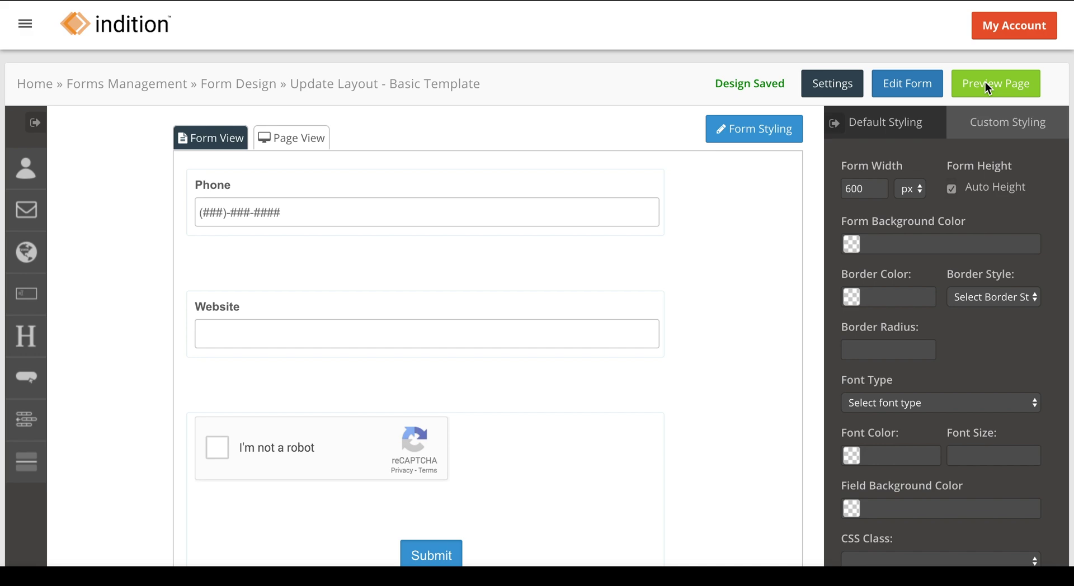
left_click(987, 89)
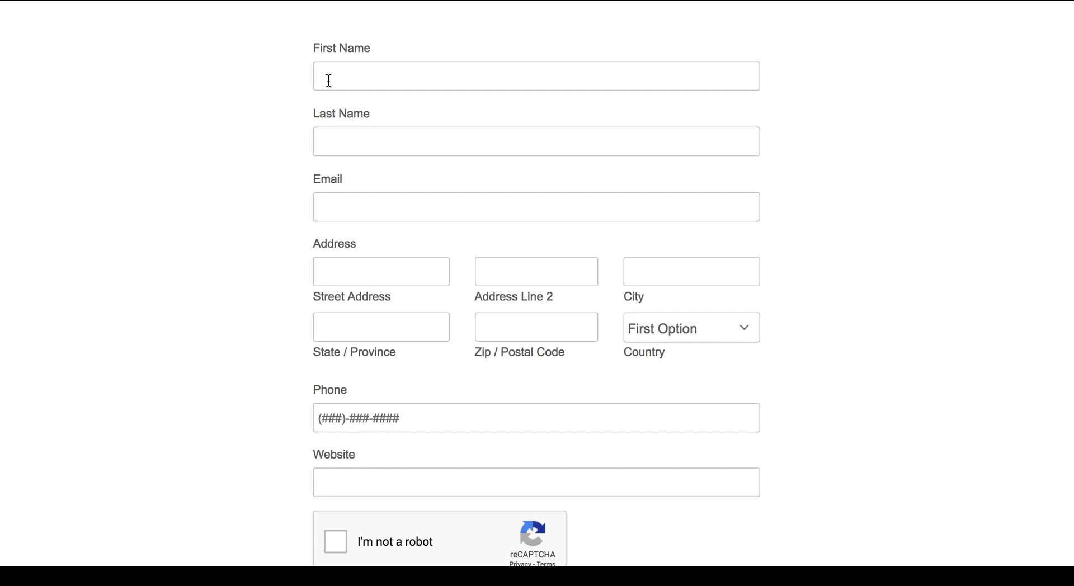
scroll(272, 112, "down", 3)
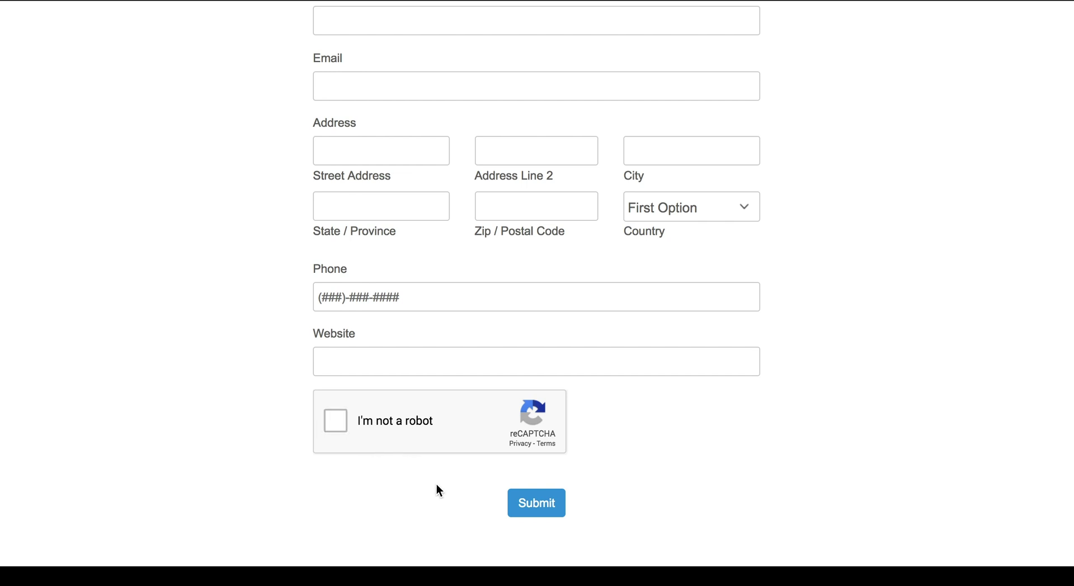
scroll(203, 382, "up", 3)
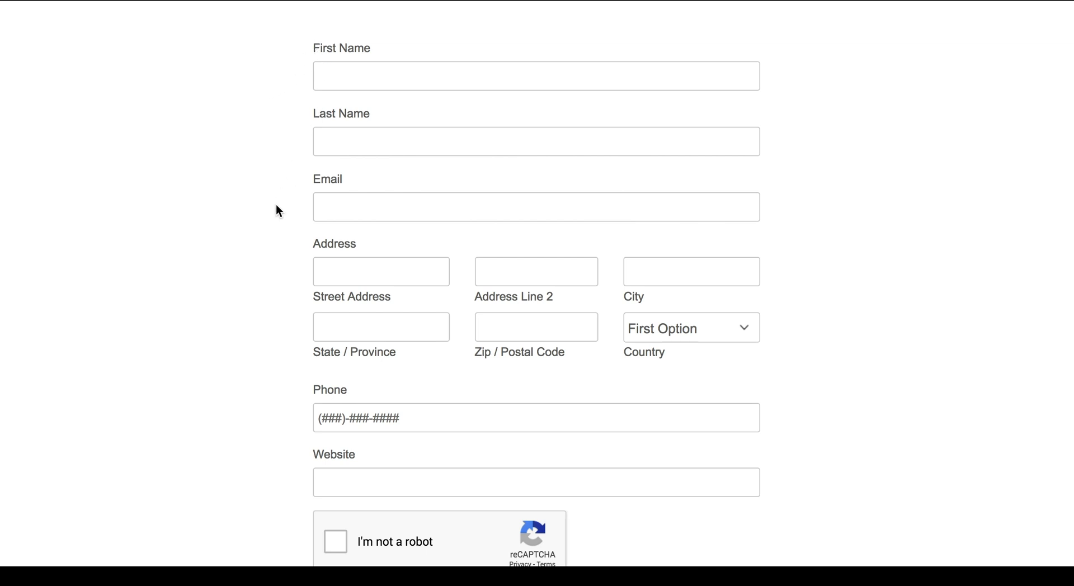
scroll(277, 205, "down", 3)
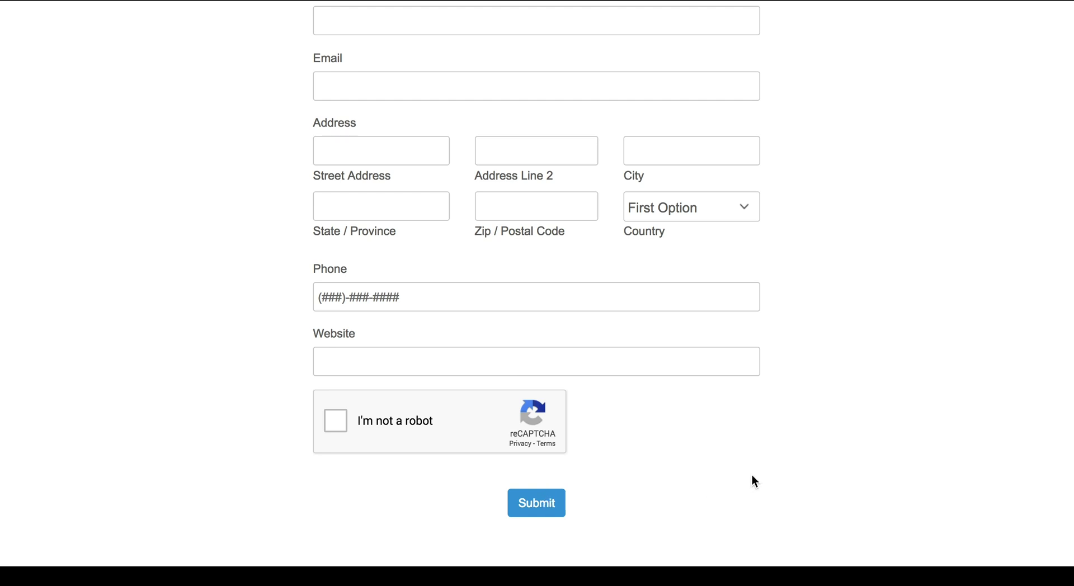
scroll(802, 485, "up", 3)
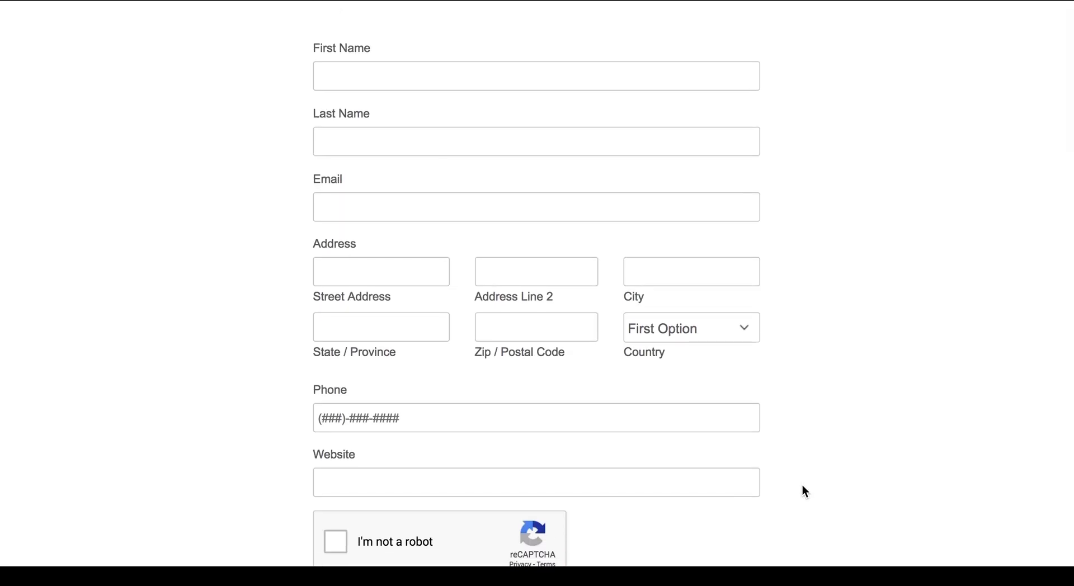